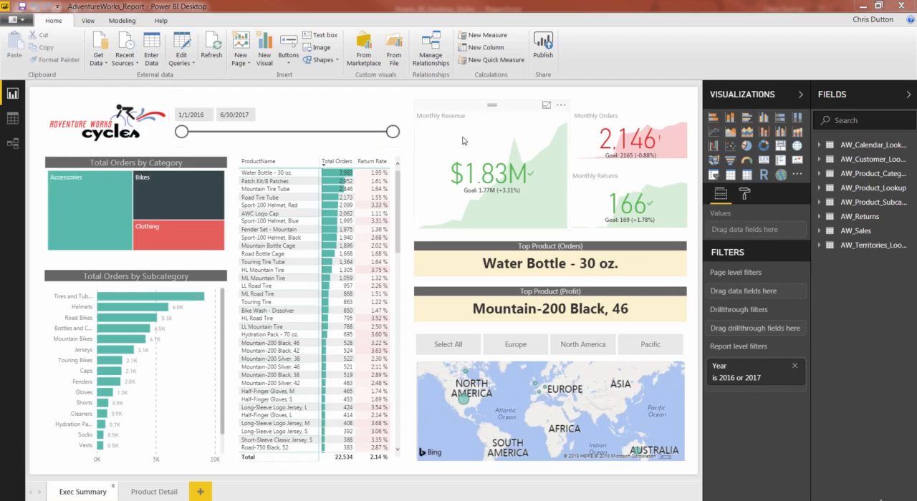
# Step: Edit the date slicer's interactions so it does not filter the Monthly Revenue, Monthly Orders and Monthly Returns visuals
pyautogui.click(299, 99)
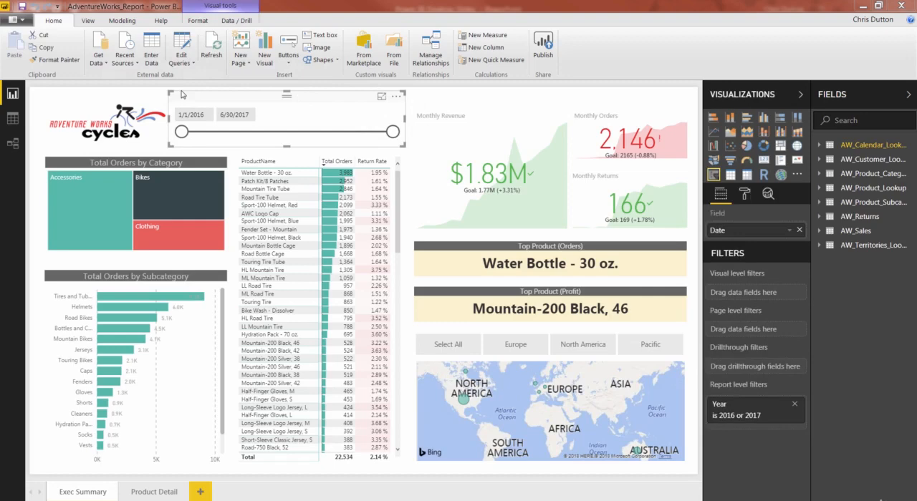
pyautogui.click(198, 21)
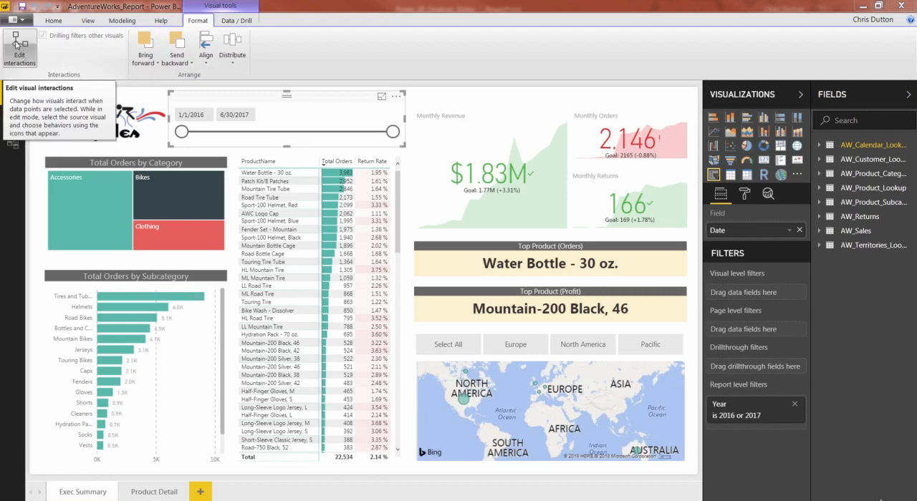
pyautogui.click(16, 44)
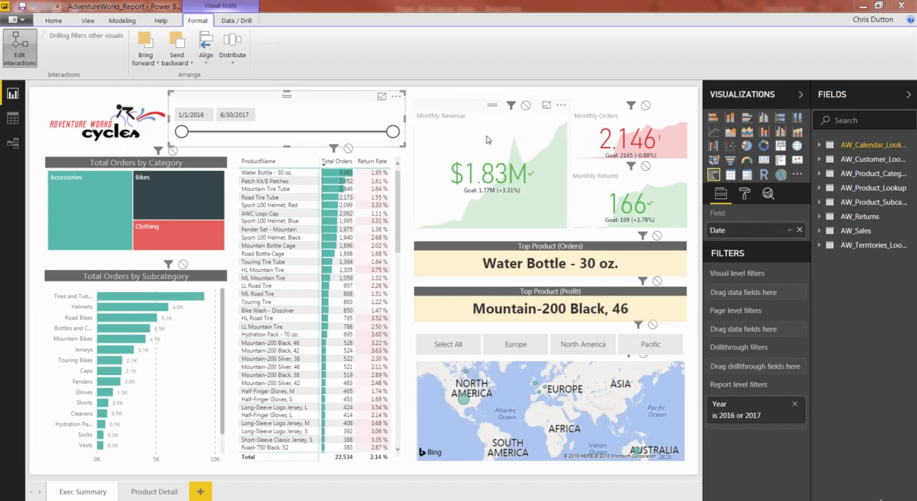
pyautogui.click(526, 105)
pyautogui.click(645, 106)
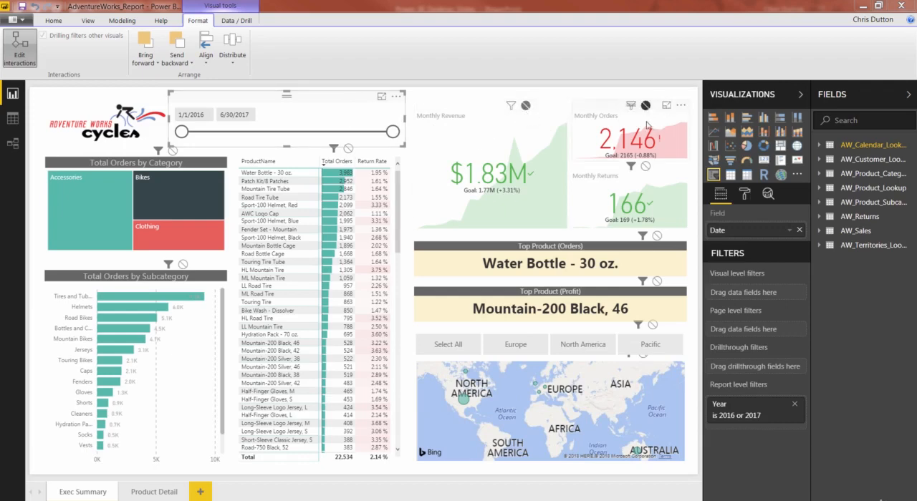
pyautogui.click(646, 166)
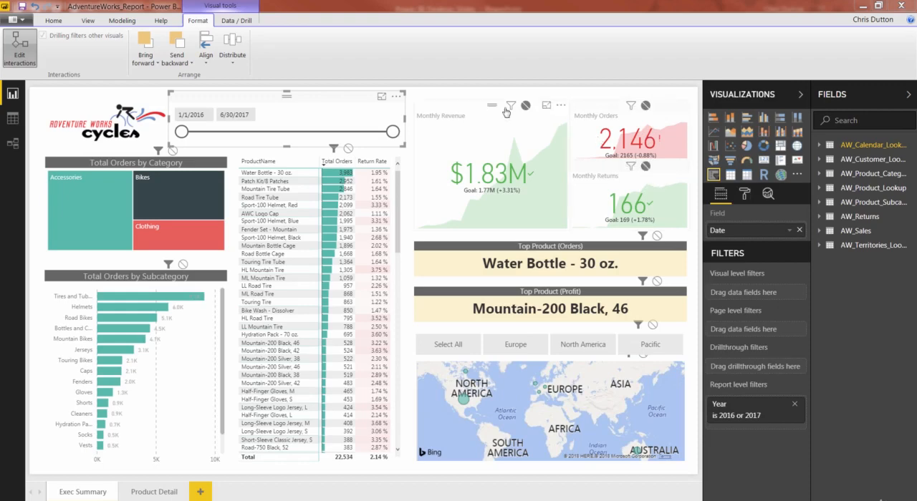
pyautogui.click(14, 52)
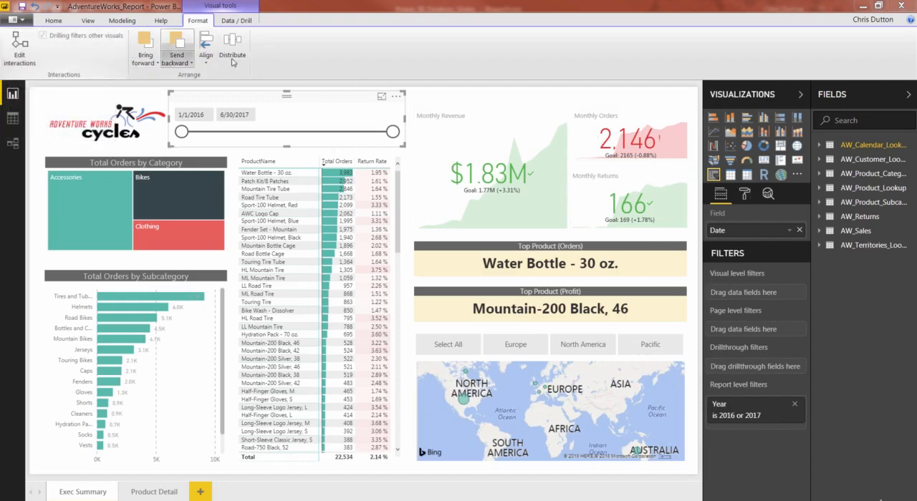
# Step: Test the date slicer by moving its end date to 3/15/2017 and back to 6/30/2017
pyautogui.moveTo(386, 136); pyautogui.dragTo(352, 136)
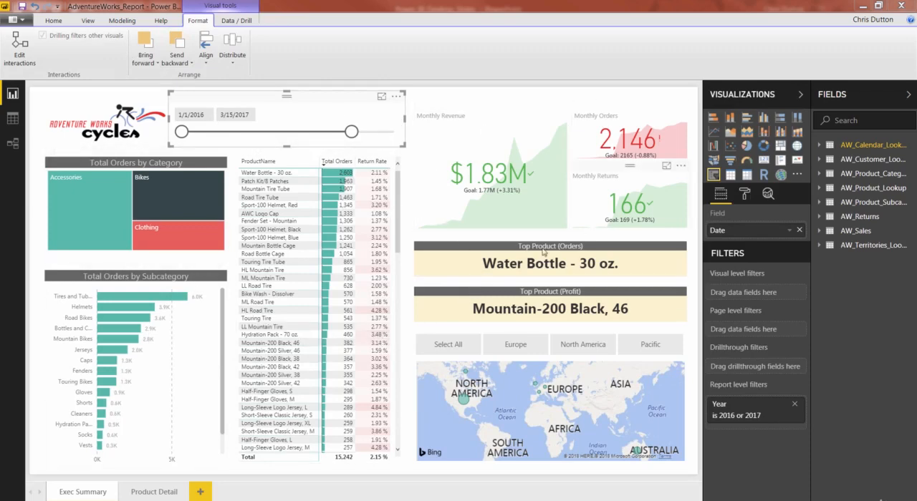
pyautogui.moveTo(351, 132); pyautogui.dragTo(404, 139)
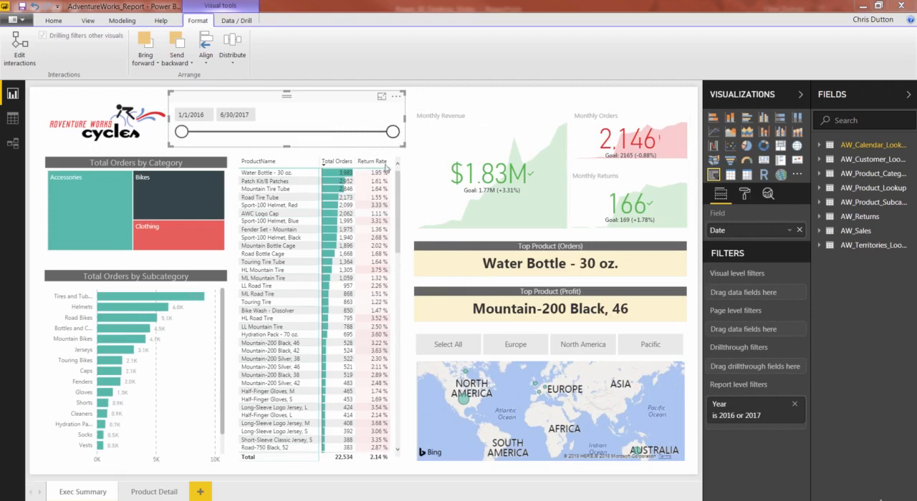
# Step: Select Bikes and Accessories in turn in the category treemap, and inspect the treemap's interaction settings with the other visuals
pyautogui.click(207, 195)
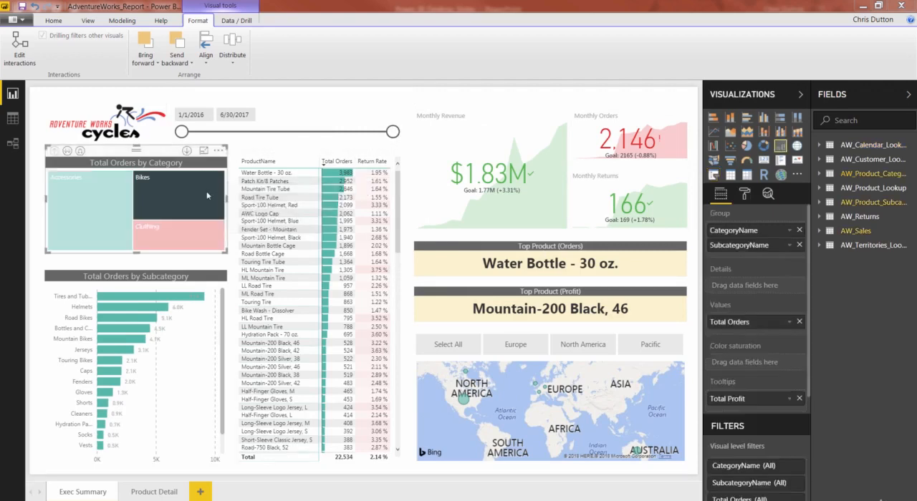
pyautogui.click(91, 202)
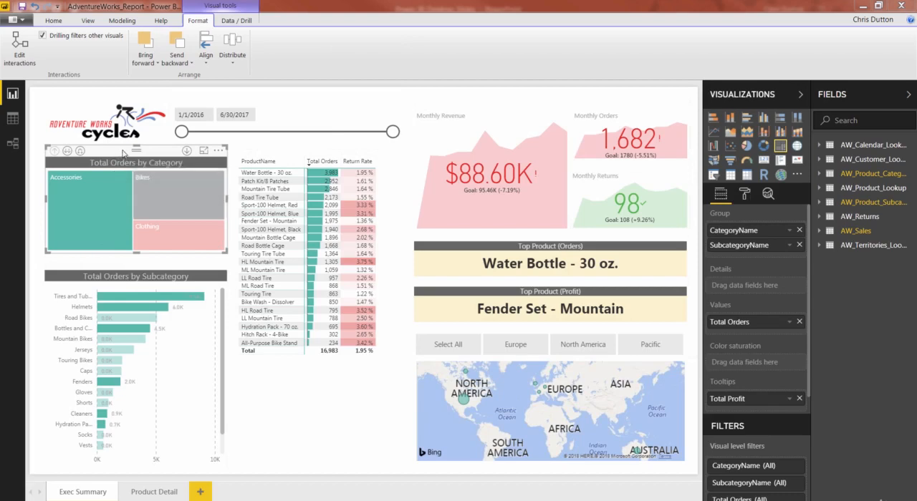
pyautogui.click(14, 53)
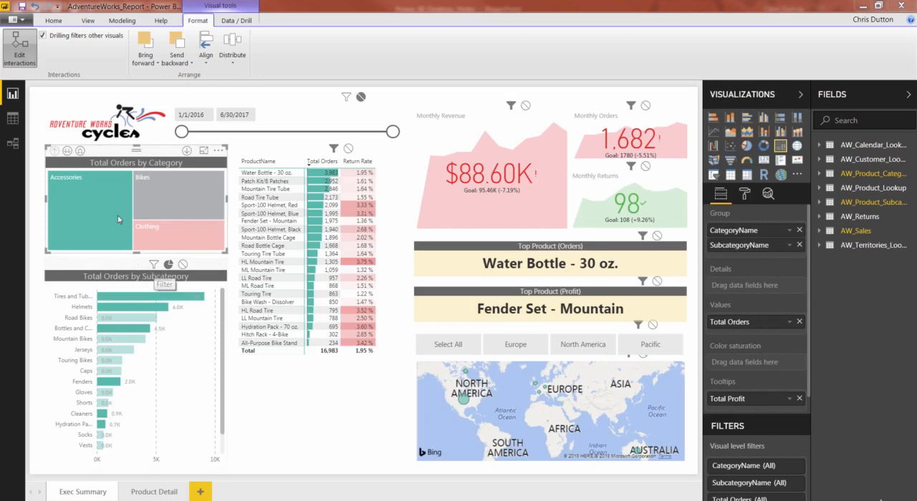
pyautogui.click(19, 50)
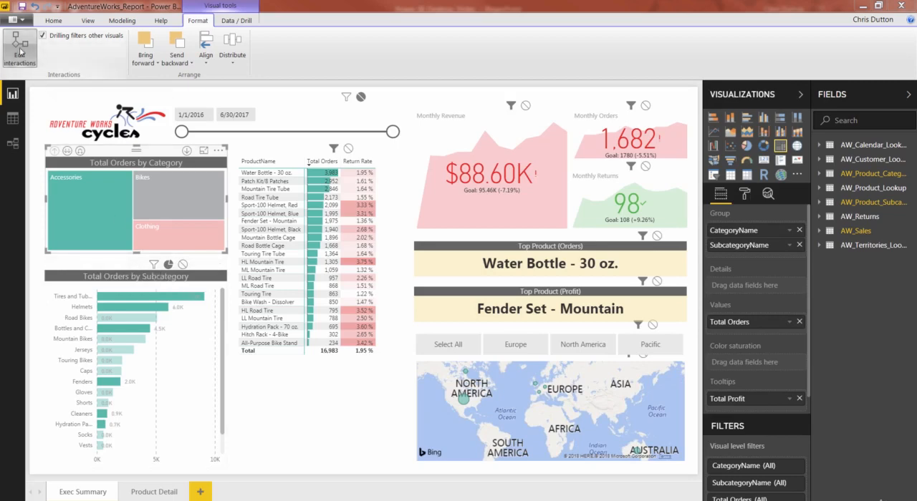
# Step: Select Bikes, Clothing and Accessories in turn in the category treemap to compare the highlighting in the subcategory bar chart
pyautogui.click(195, 205)
pyautogui.click(186, 233)
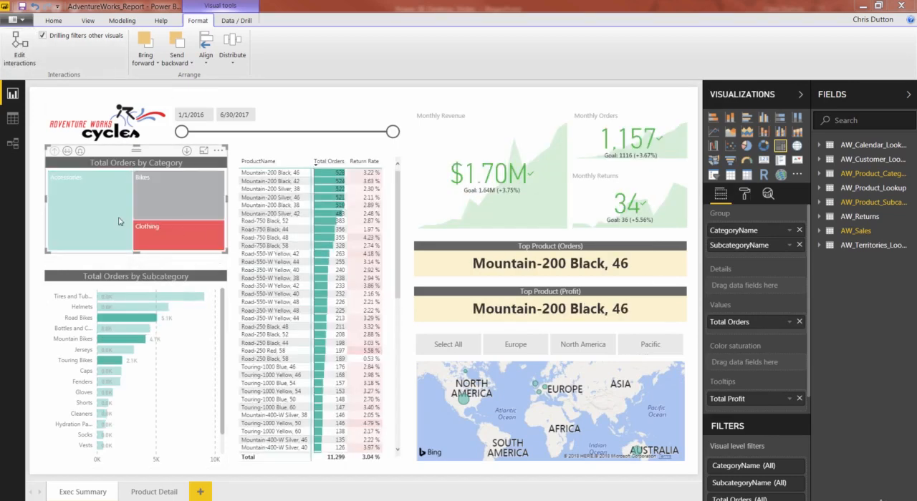
pyautogui.click(107, 217)
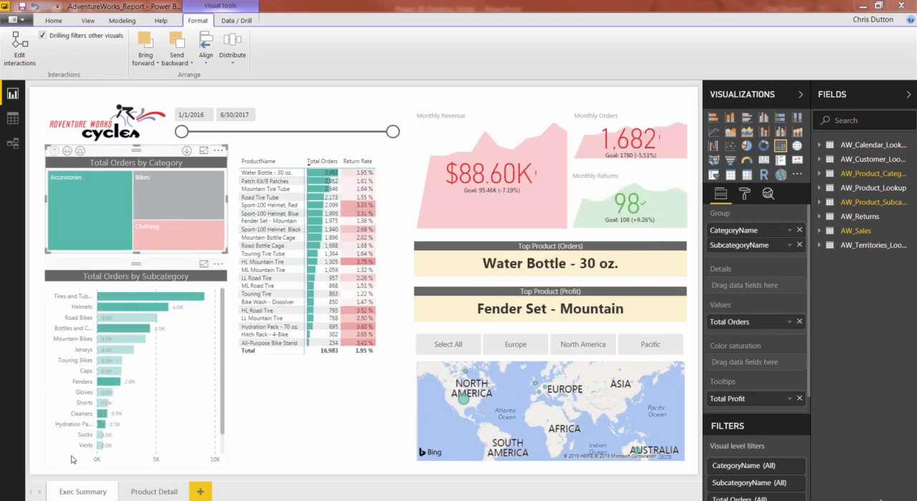
pyautogui.click(155, 237)
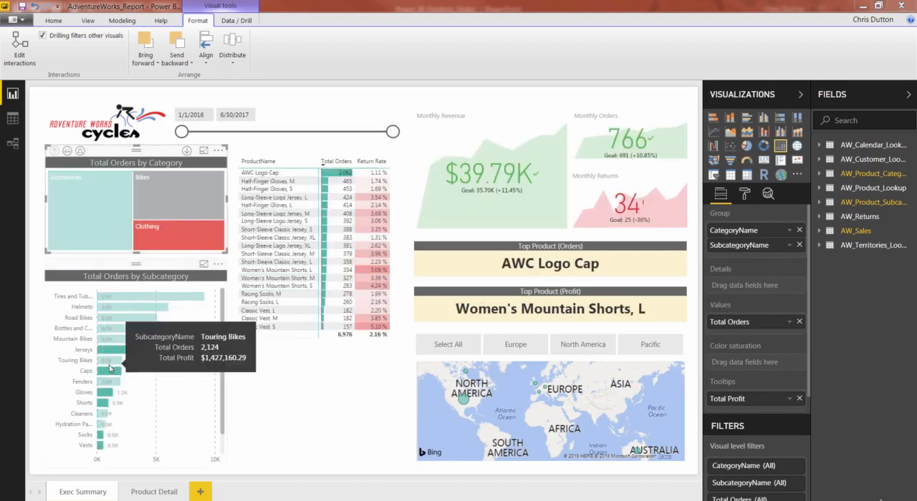
pyautogui.click(173, 208)
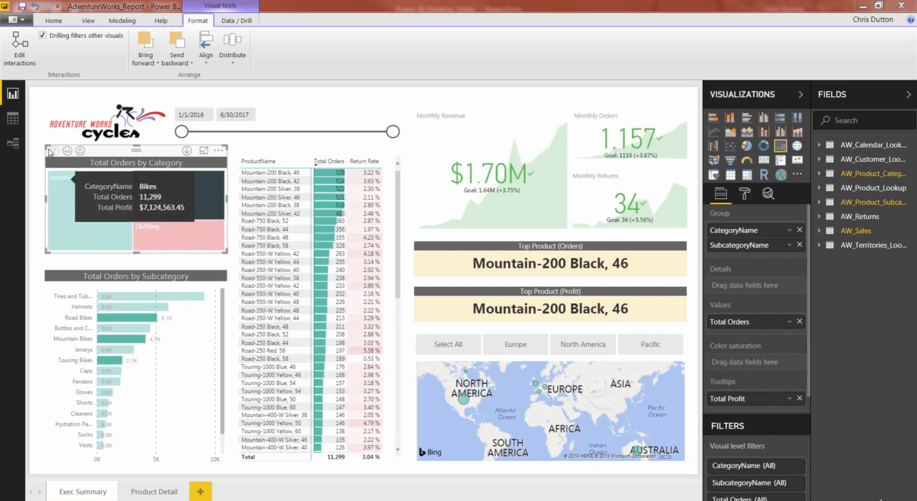
# Step: Set the category treemap to filter the Total Orders by Subcategory chart, and test it with Accessories, Clothing and Bikes
pyautogui.click(19, 53)
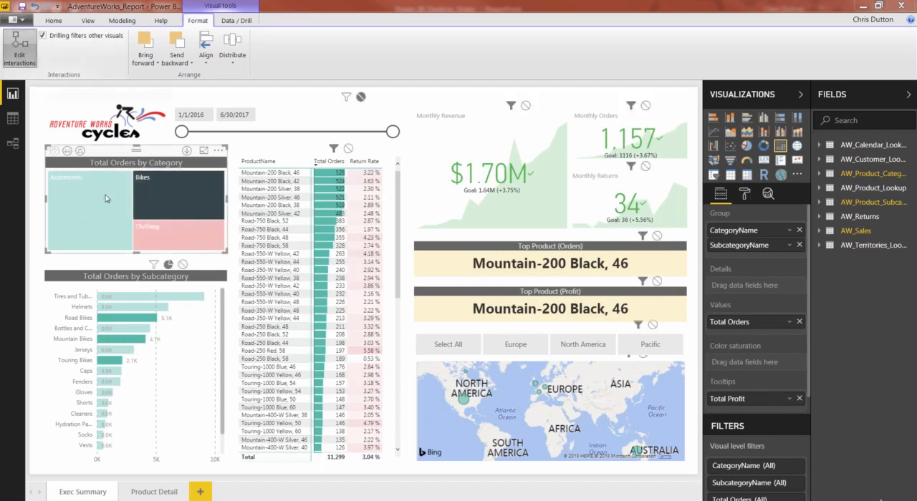
pyautogui.click(154, 265)
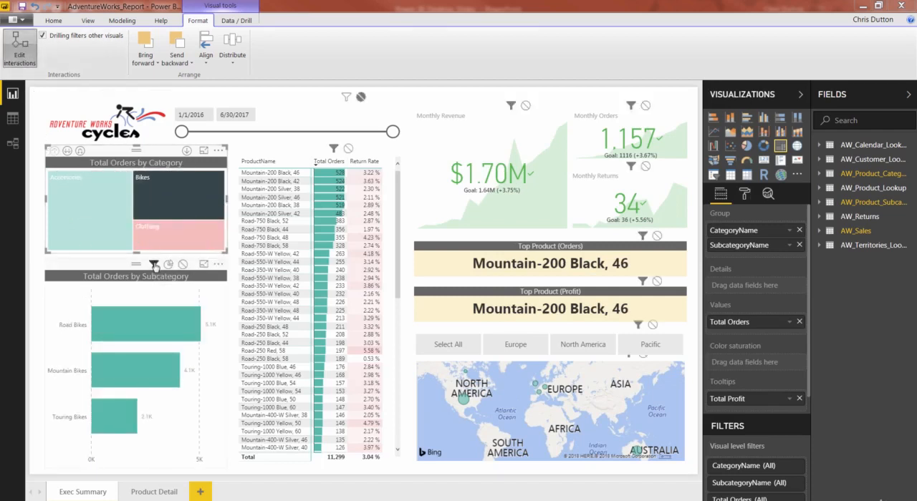
pyautogui.click(100, 205)
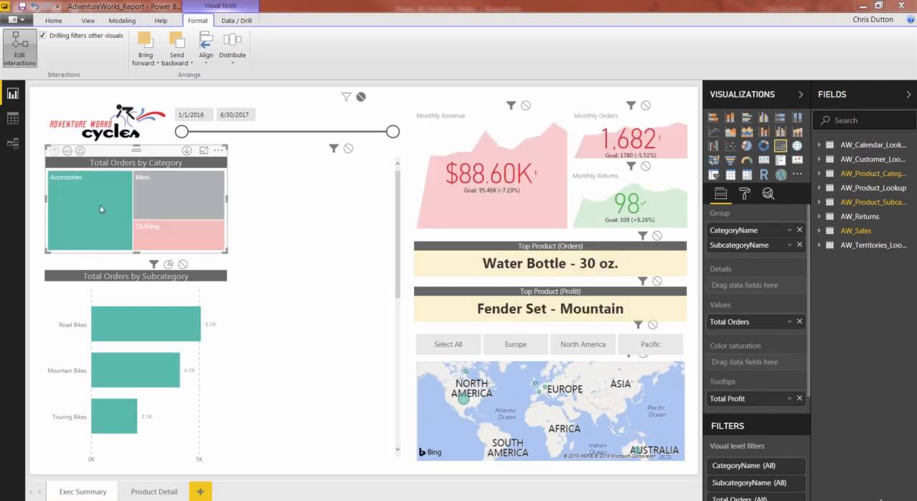
pyautogui.click(165, 238)
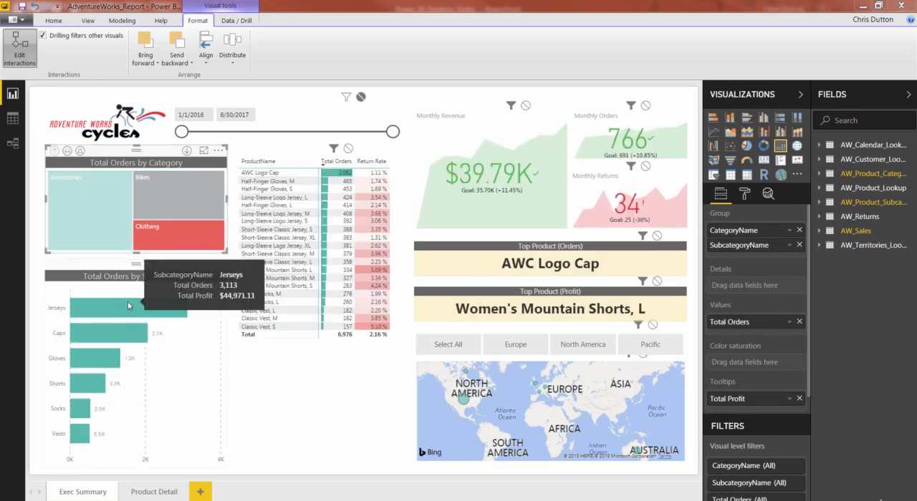
pyautogui.click(159, 194)
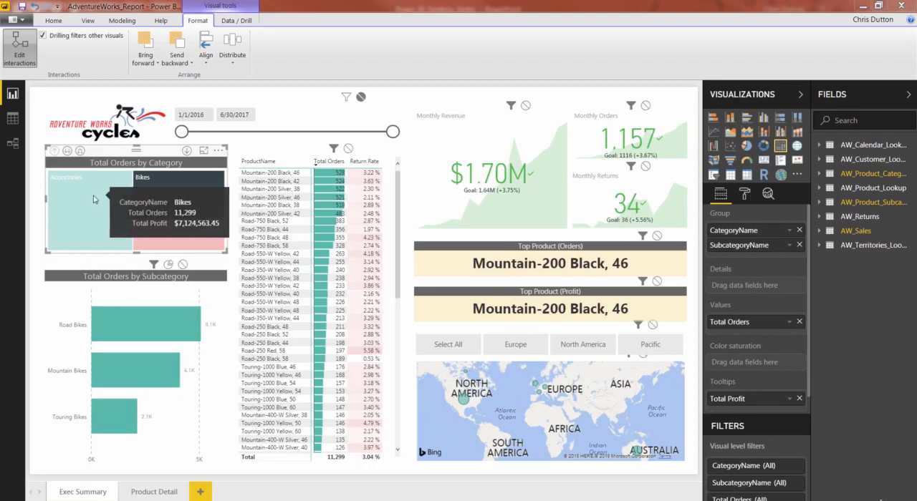
pyautogui.click(93, 199)
pyautogui.click(171, 234)
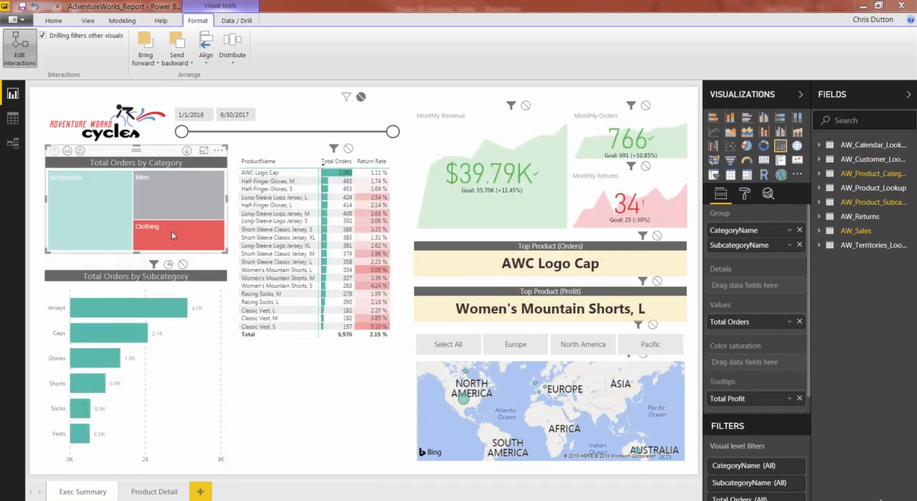
pyautogui.click(174, 201)
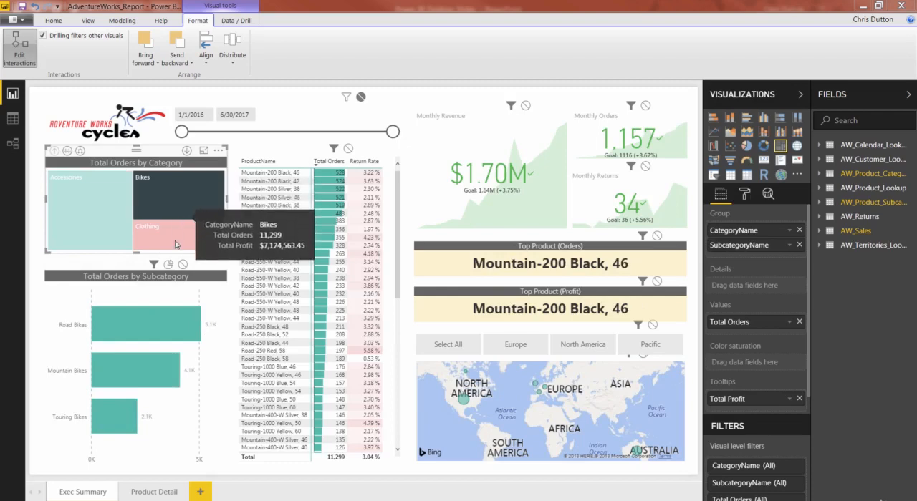
# Step: Set the treemap's interaction with the subcategory chart back to highlight, check it with Accessories, and leave interaction editing
pyautogui.click(169, 265)
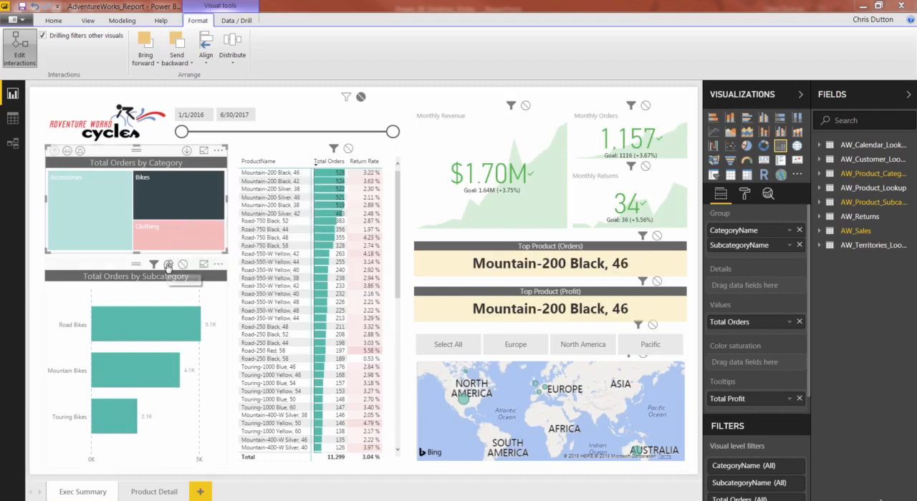
pyautogui.click(109, 217)
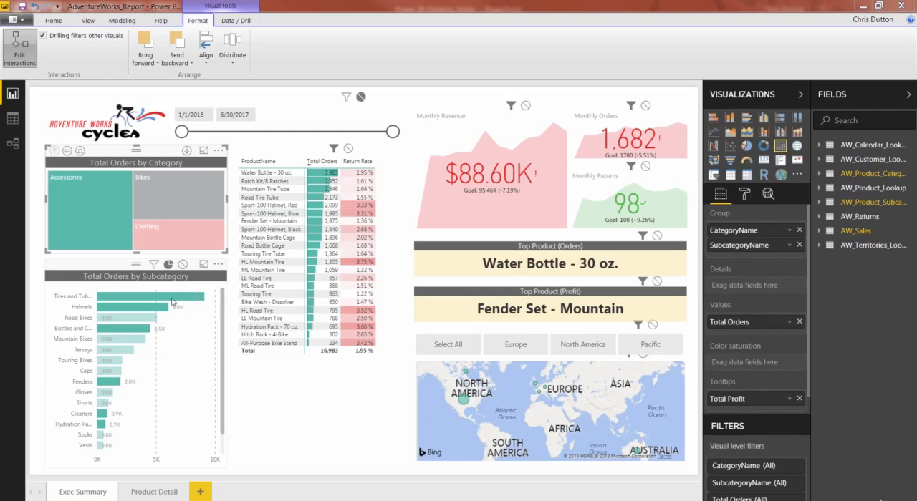
pyautogui.click(16, 48)
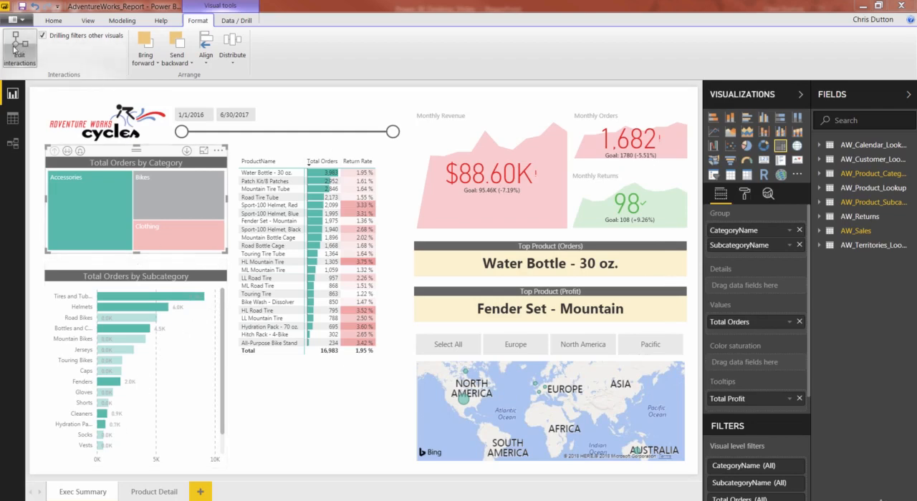
# Step: Select Road Bikes, Caps, Tires and Tubes, and Helmets in turn in the subcategory chart to examine the cross-highlighting, and clear the selection
pyautogui.click(183, 350)
pyautogui.click(141, 322)
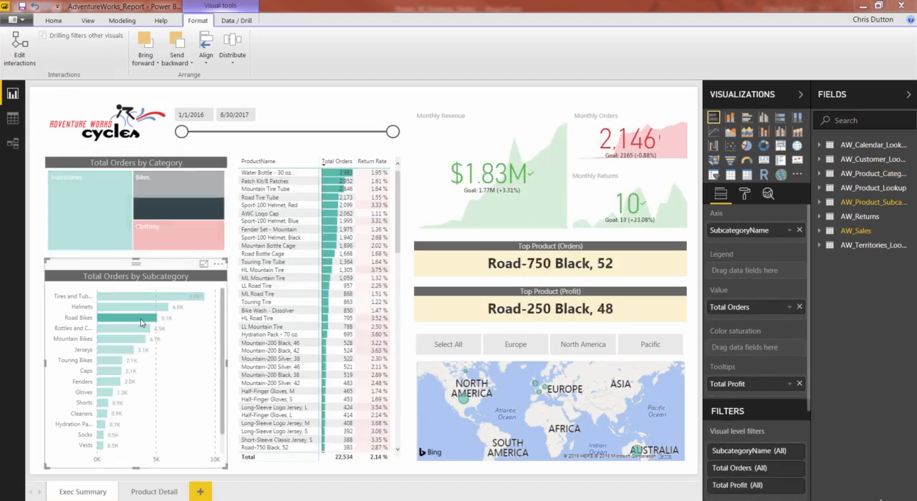
pyautogui.click(109, 356)
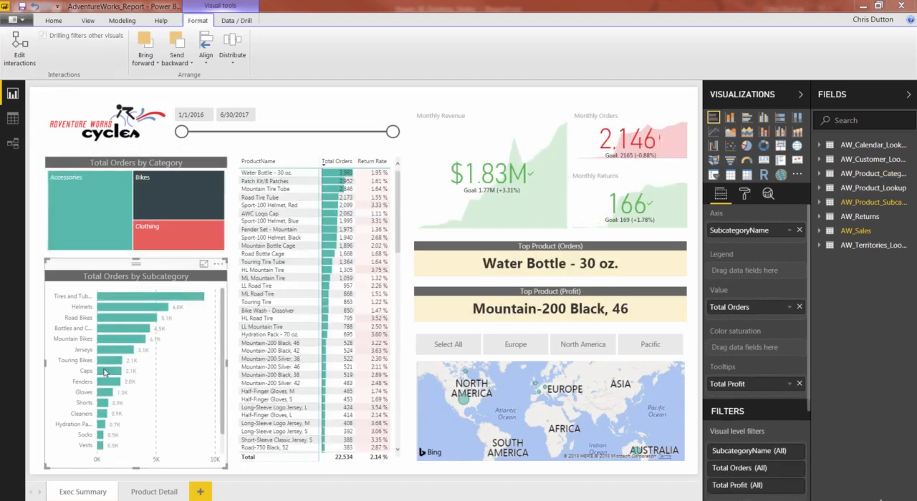
pyautogui.click(105, 373)
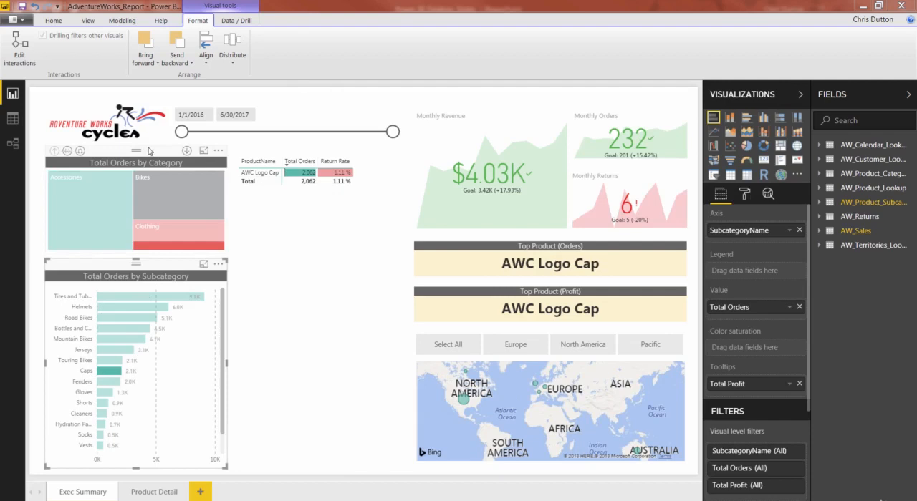
pyautogui.click(129, 296)
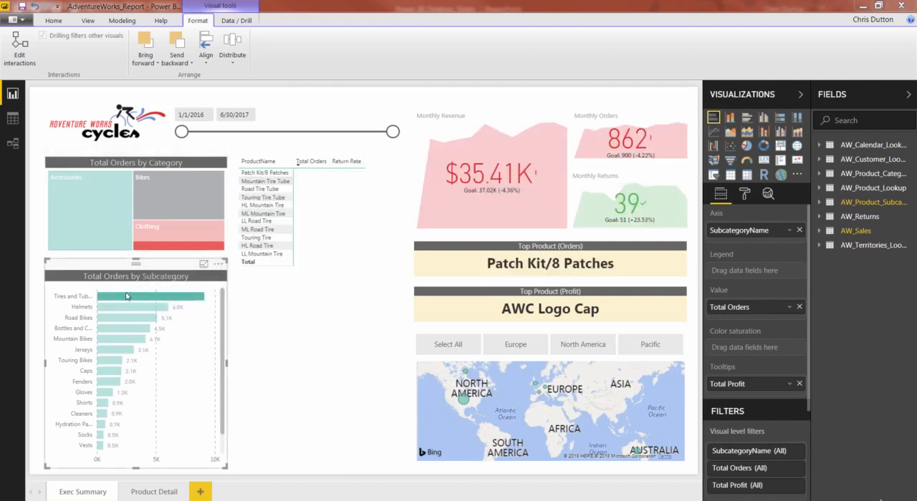
pyautogui.moveTo(102, 206)
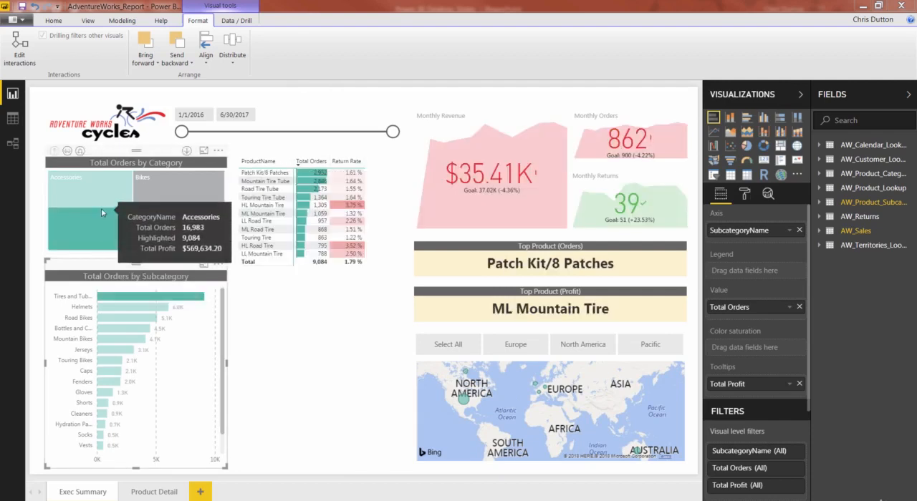
pyautogui.click(119, 308)
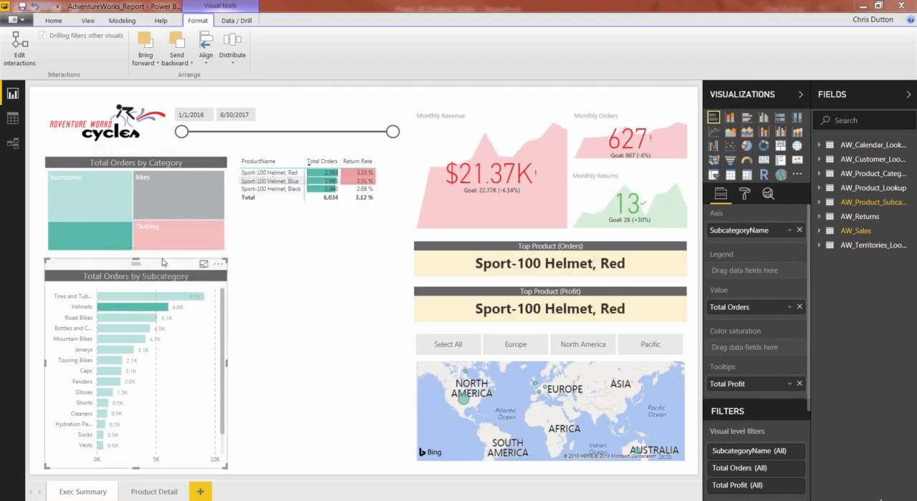
pyautogui.click(183, 372)
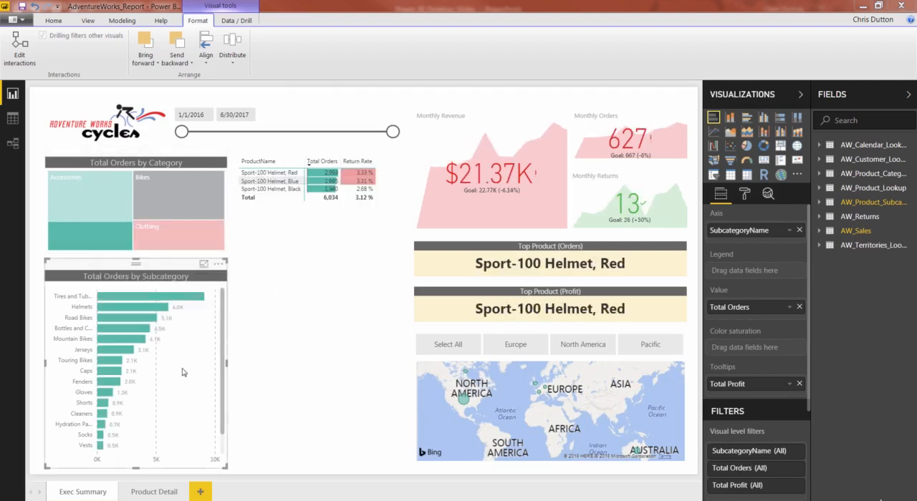